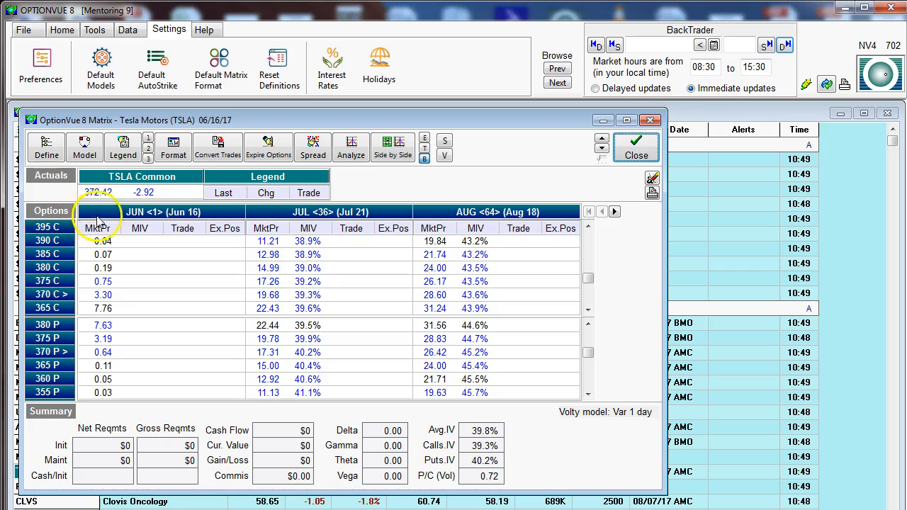
Step: Look through the Tesla option expirations in the matrix from JUN out to NOV, returning to the nearest months
left_click(144, 216)
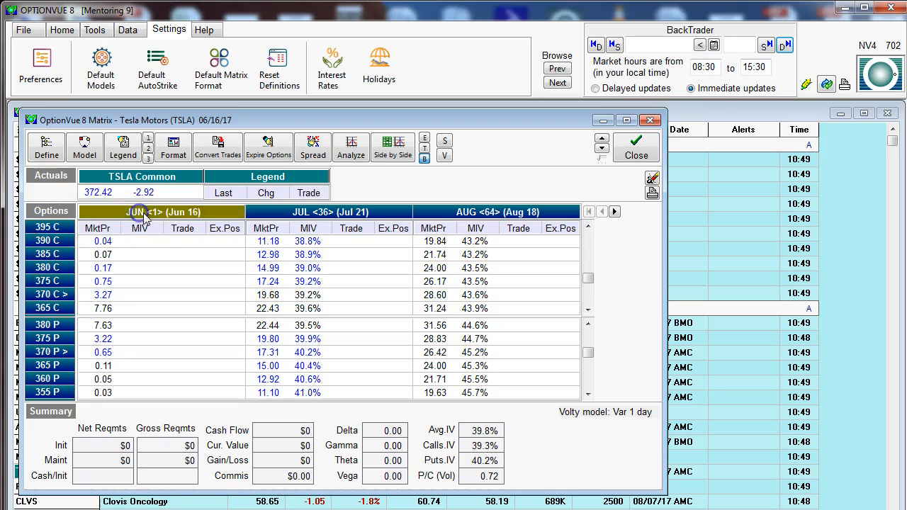
left_click(285, 215)
left_click(445, 213)
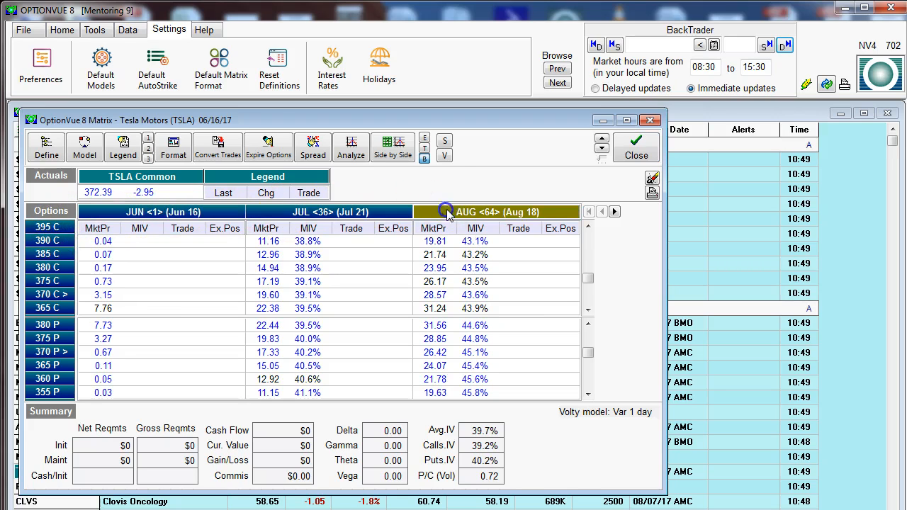
left_click(614, 213)
left_click(617, 213)
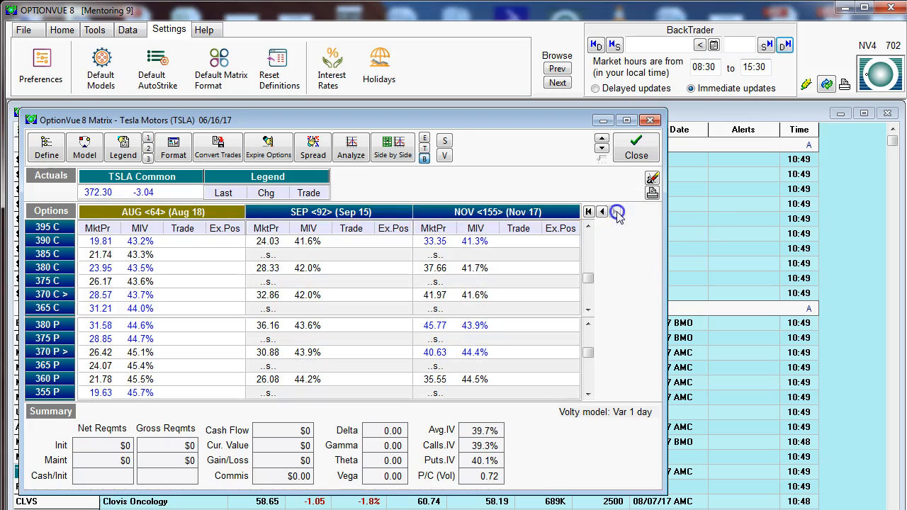
left_click(205, 214)
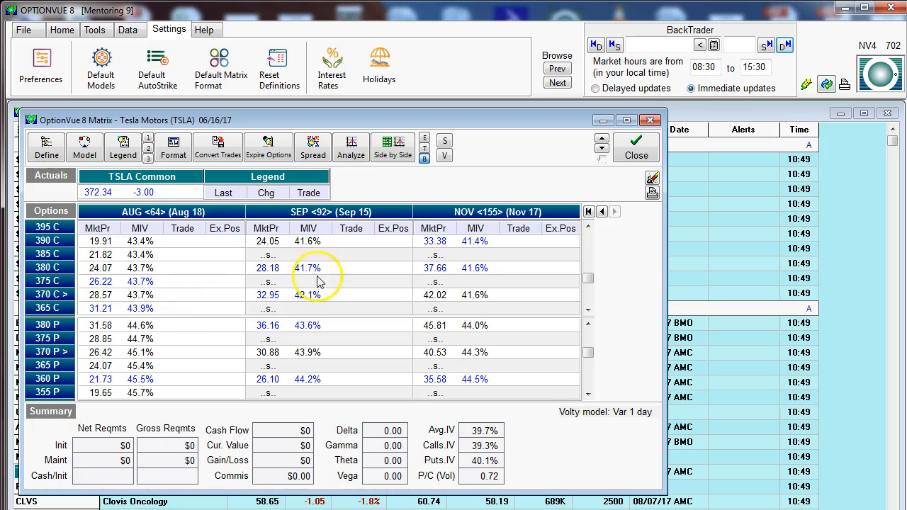
left_click(602, 212)
left_click(602, 212)
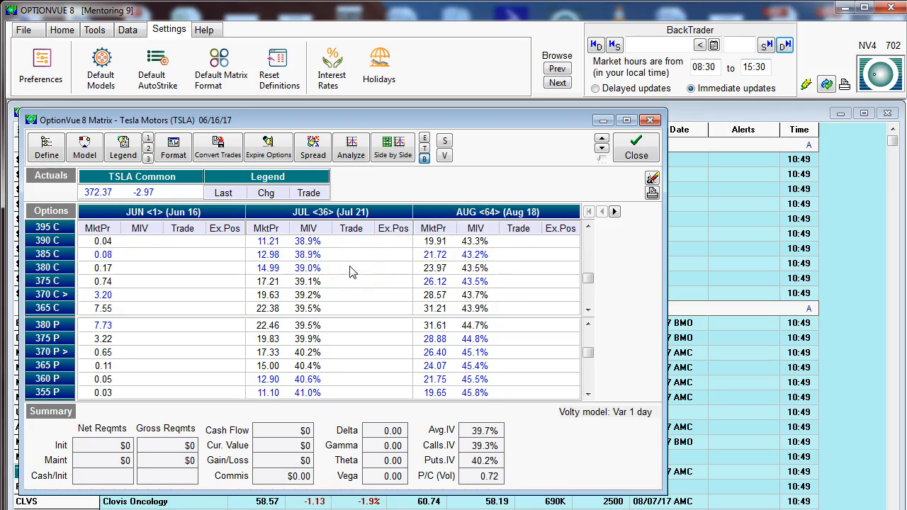
Step: Hide the matrix legends and show them again
left_click(128, 143)
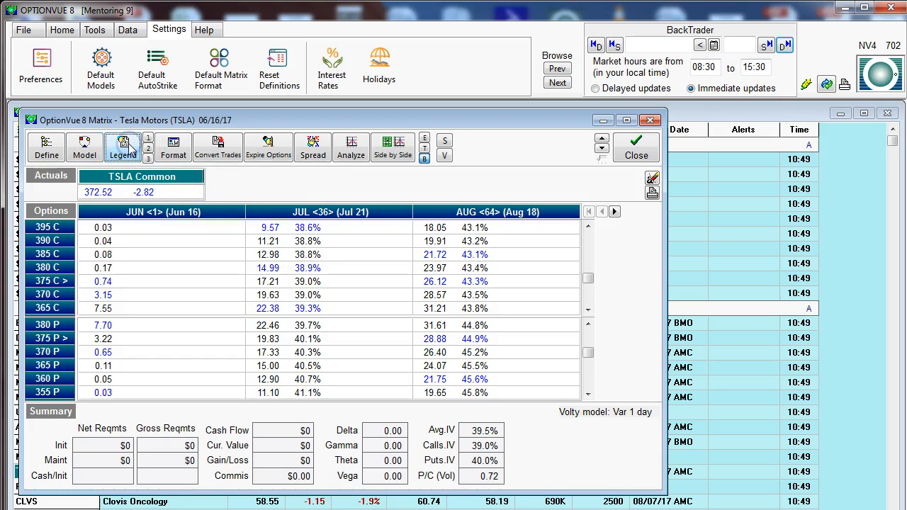
left_click(129, 143)
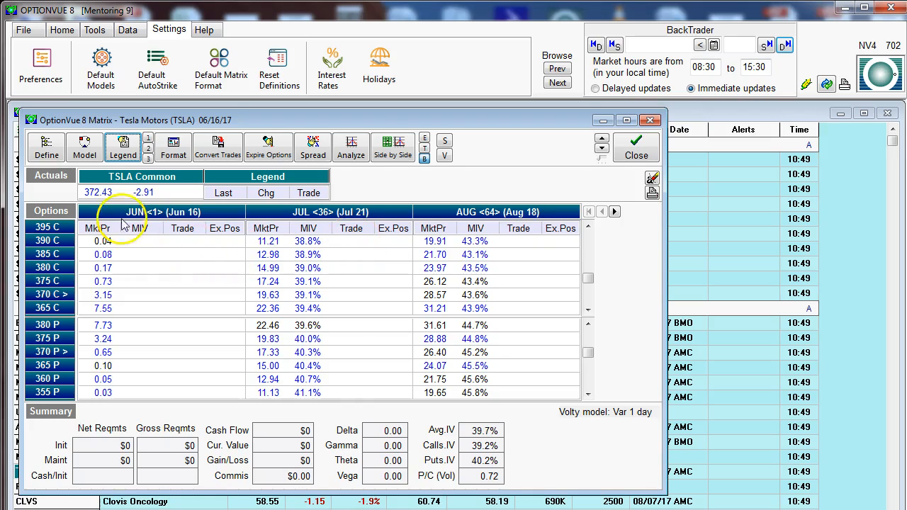
Step: Include Weeklys and LEAPs, where available, in Tesla's AutoStrike definition and apply the settings
left_click(44, 155)
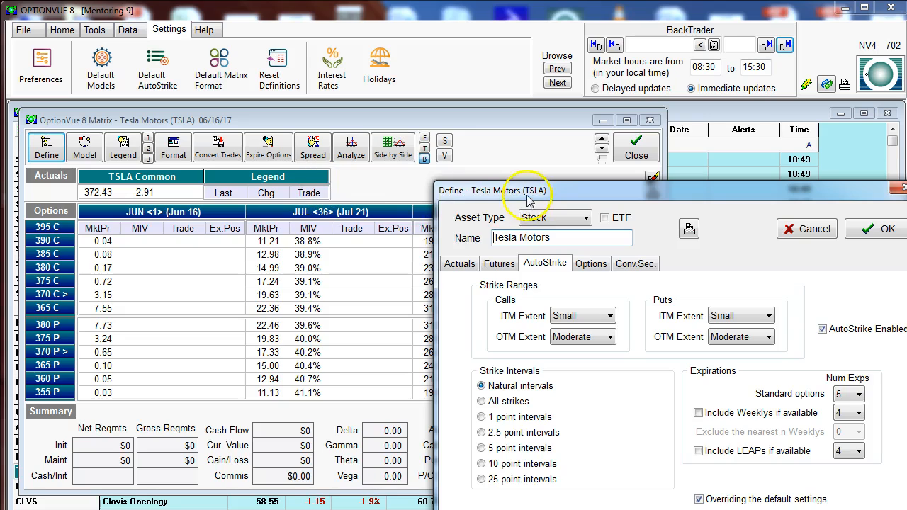
left_click_drag(526, 200, 232, 132)
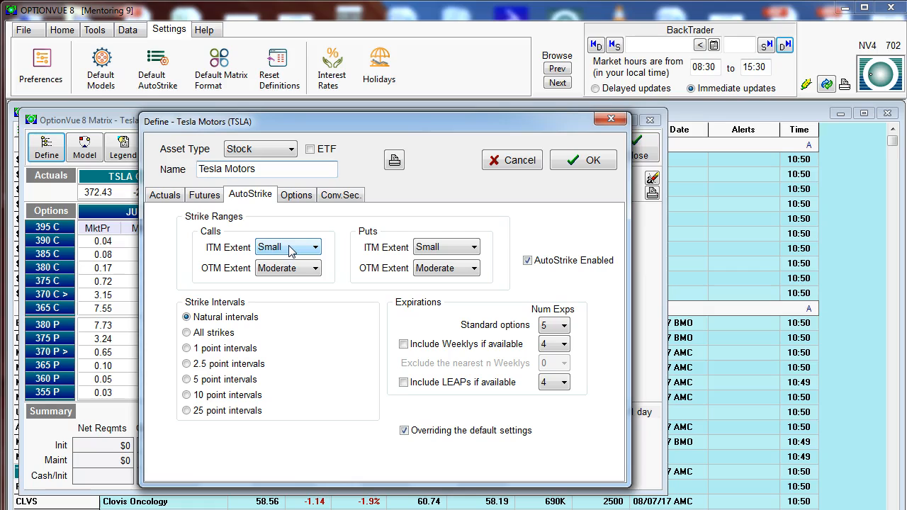
left_click(294, 269)
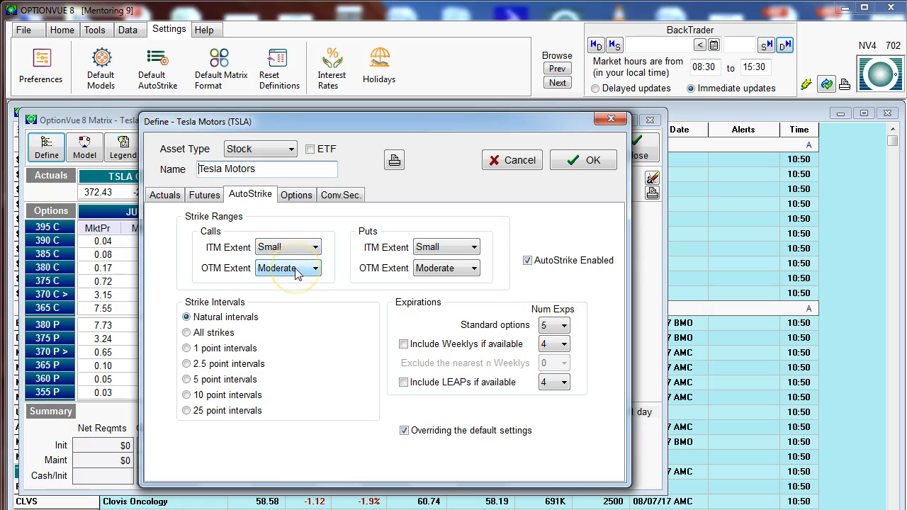
left_click(404, 345)
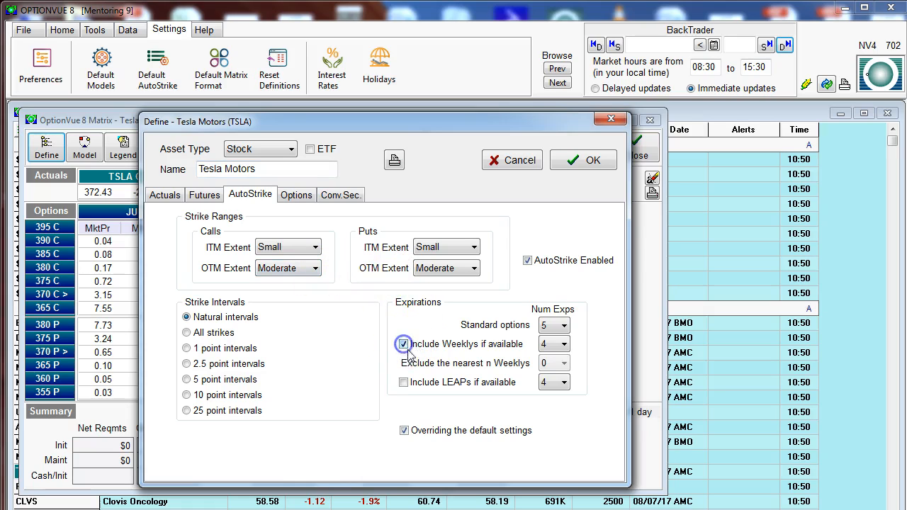
left_click(402, 384)
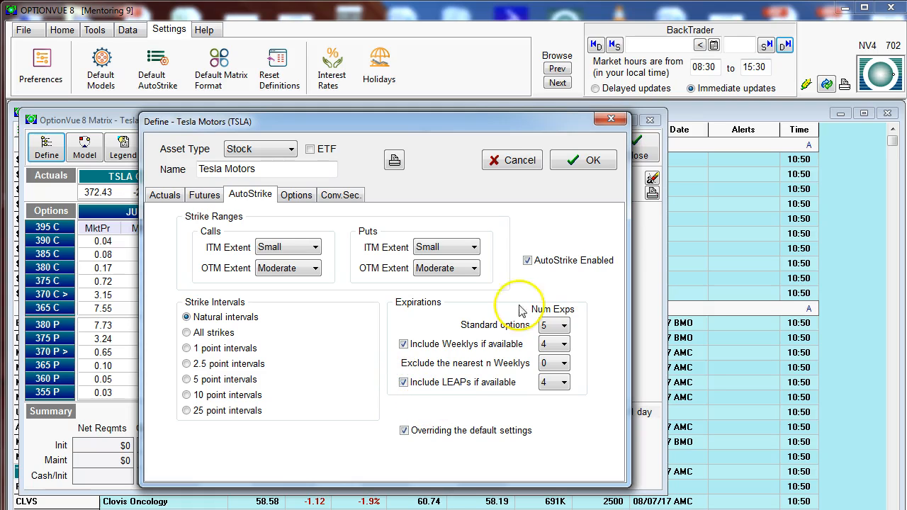
left_click(579, 161)
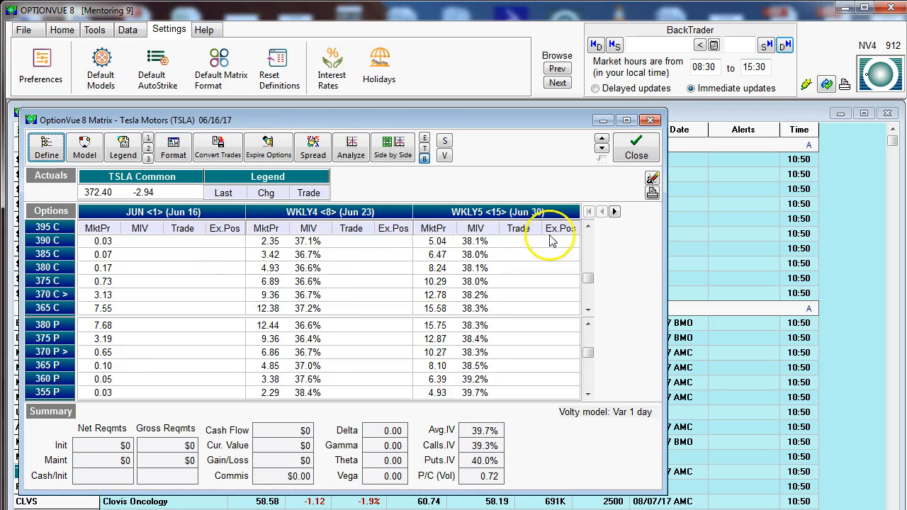
Step: Examine the matrix's expirations out to JAN L (01/18/19), then go back to the WKLY5 (Jun 30) column
left_click(614, 212)
left_click(614, 212)
left_click(614, 211)
left_click(614, 211)
left_click(614, 212)
left_click(614, 212)
left_click(614, 211)
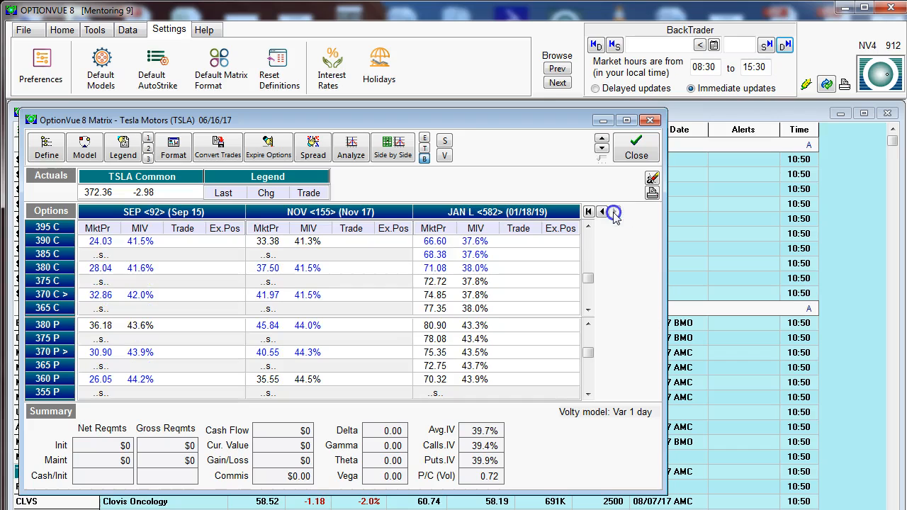
left_click(601, 211)
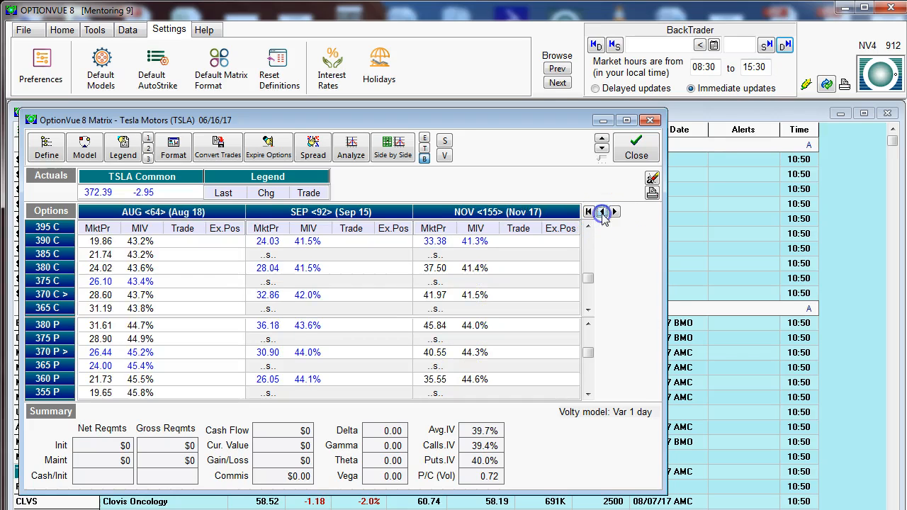
left_click(601, 212)
left_click(601, 212)
left_click(601, 212)
left_click(601, 211)
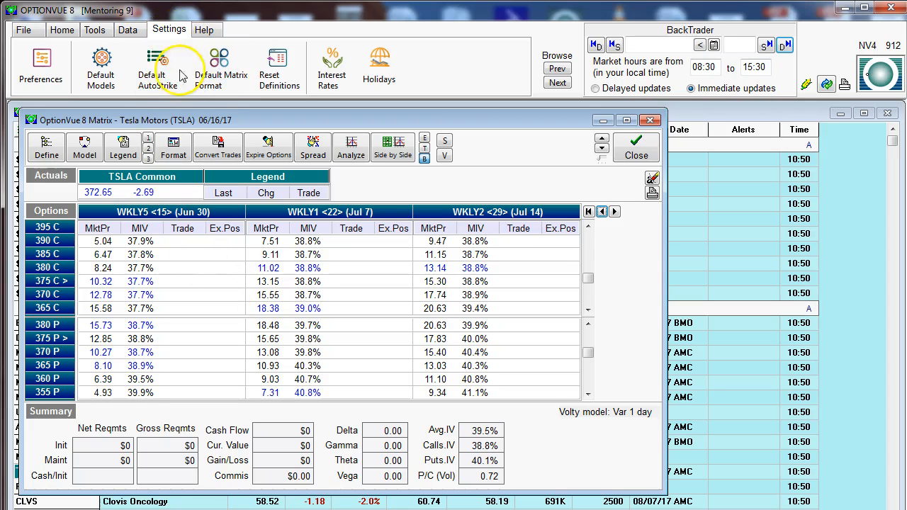
Step: Review the Default AutoStrike settings for strike ranges, strike intervals and expirations, closing the form without changing them
left_click(158, 78)
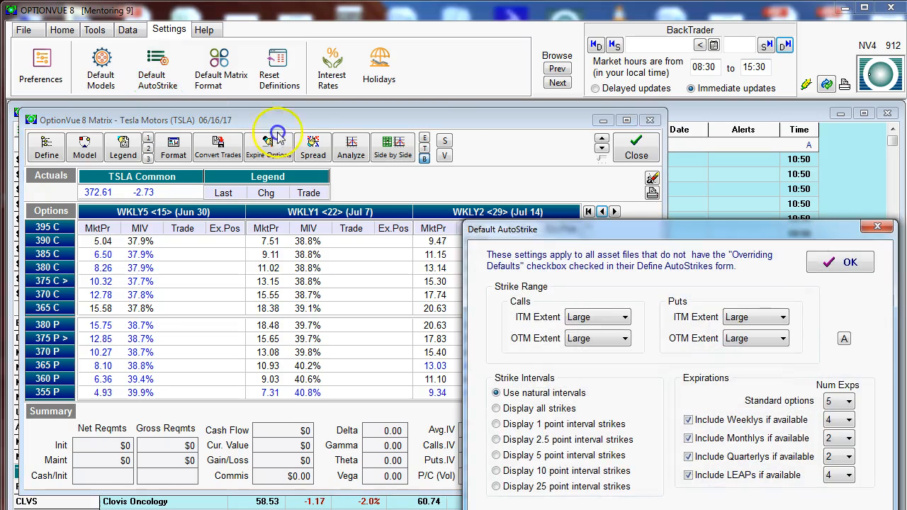
left_click_drag(503, 173, 280, 139)
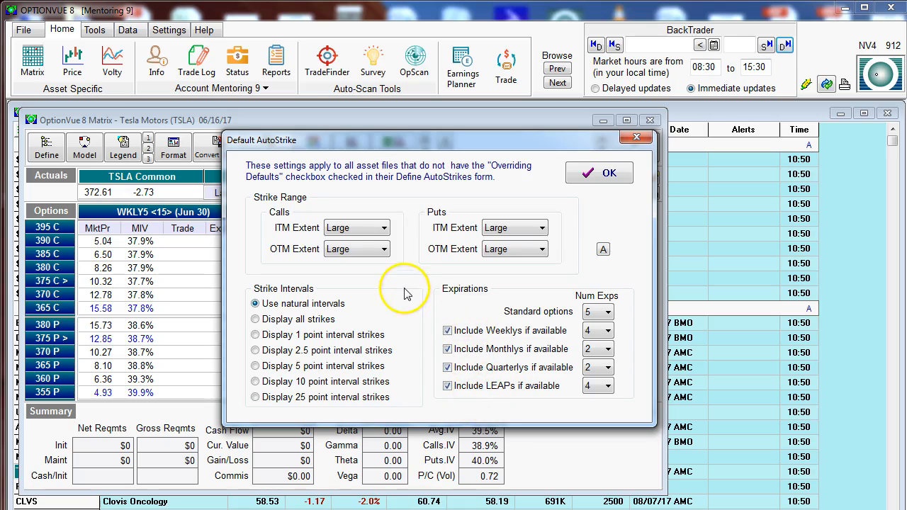
left_click(585, 180)
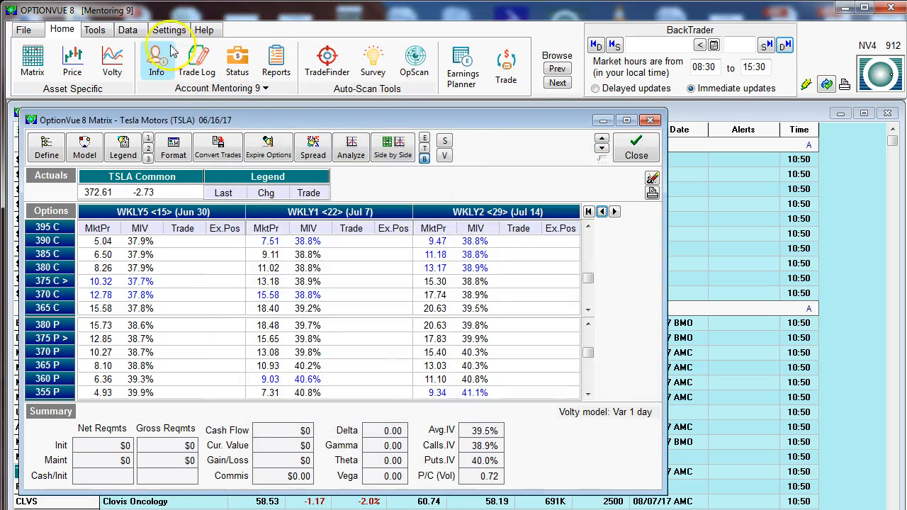
left_click(163, 34)
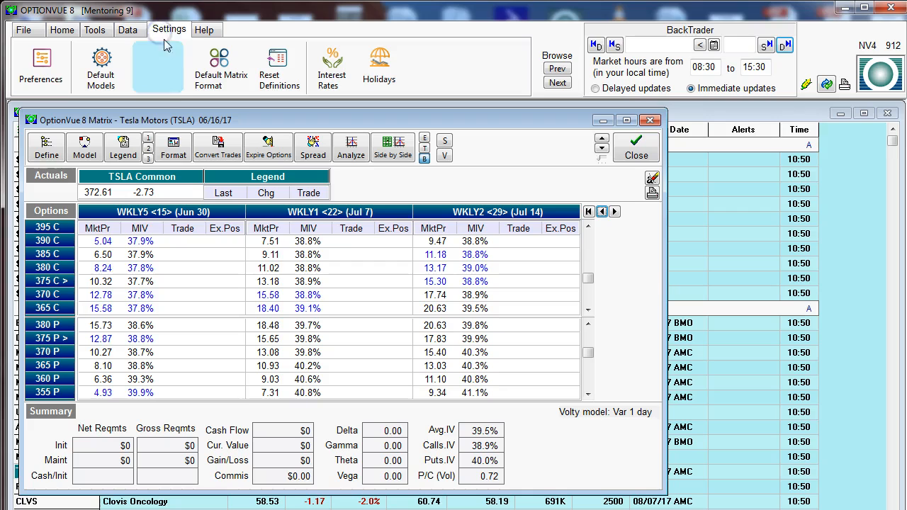
left_click(157, 76)
left_click_drag(499, 228, 268, 156)
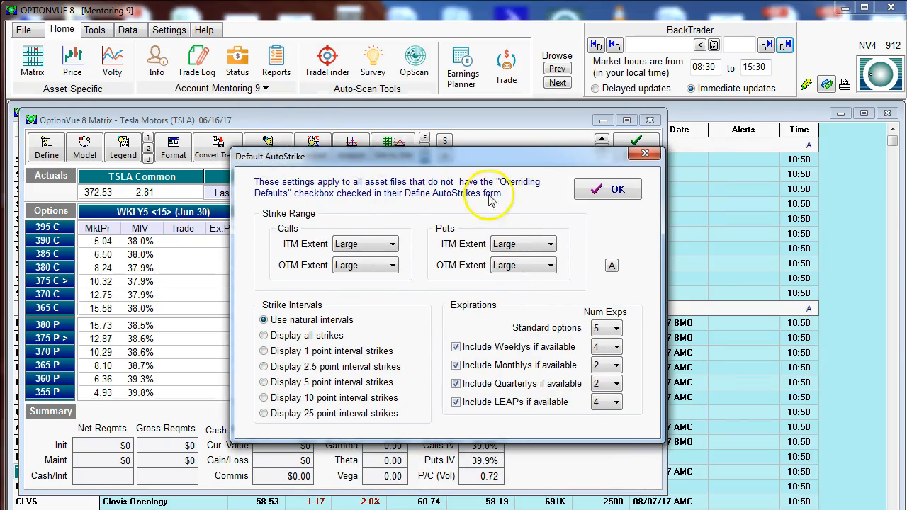
left_click(603, 188)
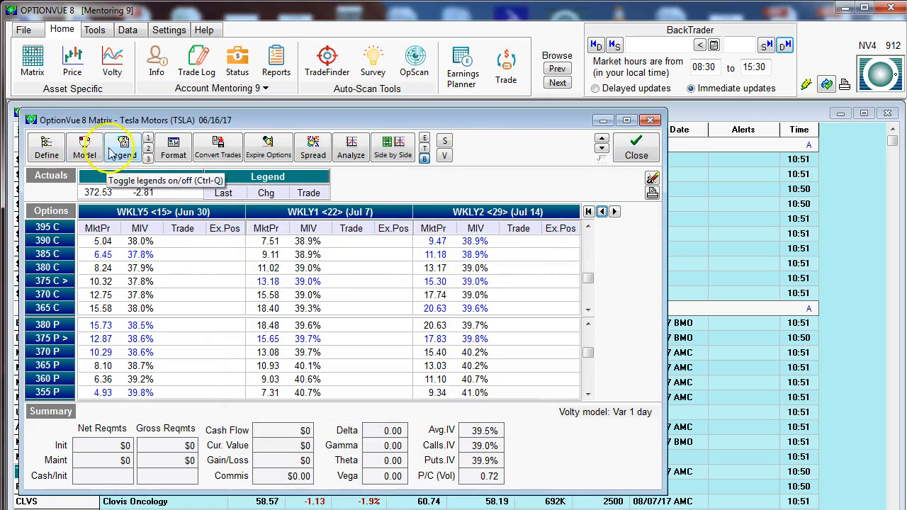
Step: Set Slippage to None in Tesla's pricing model and accept the model settings
left_click(85, 149)
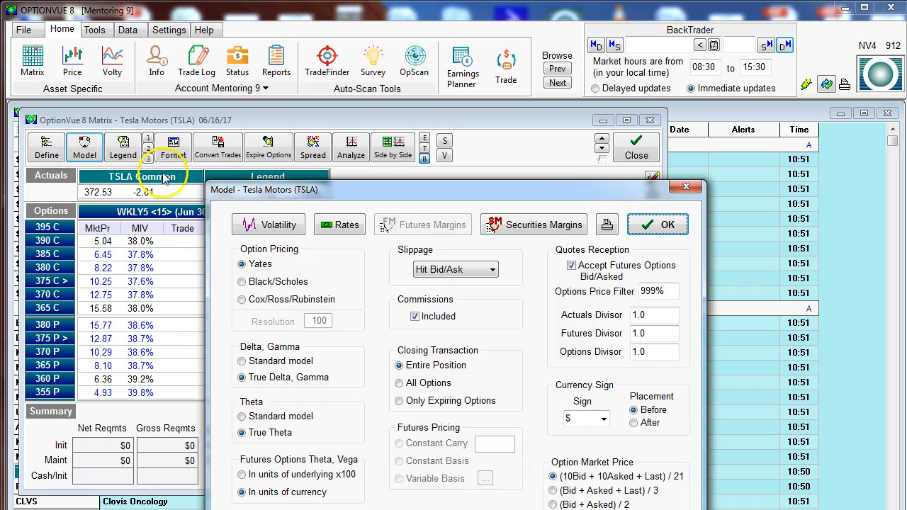
left_click_drag(250, 189, 187, 99)
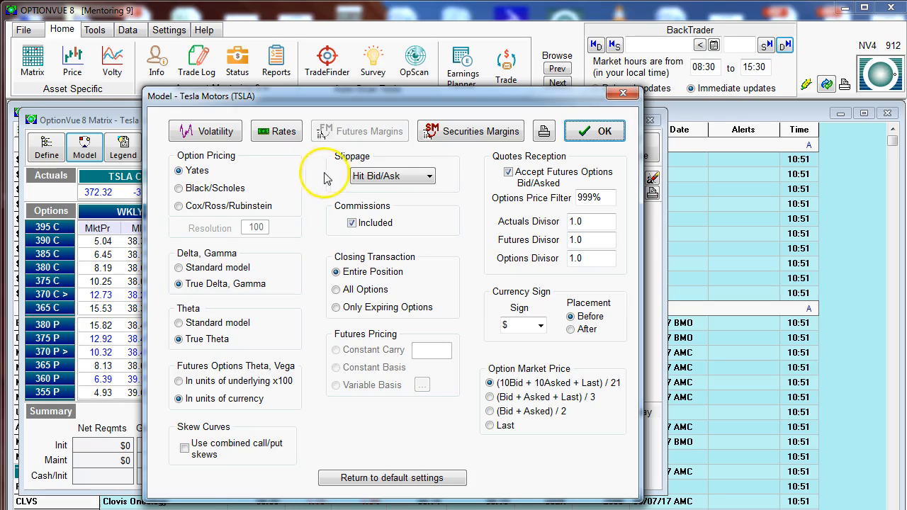
left_click(374, 180)
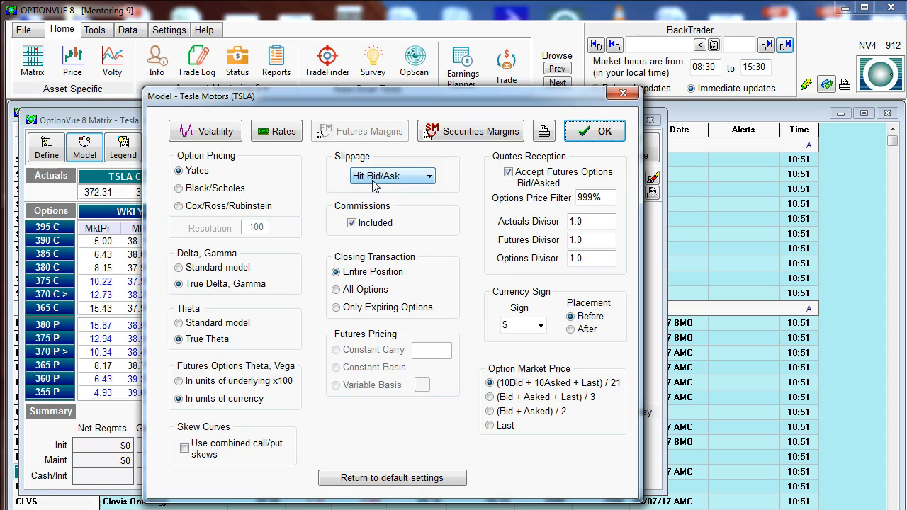
left_click(373, 183)
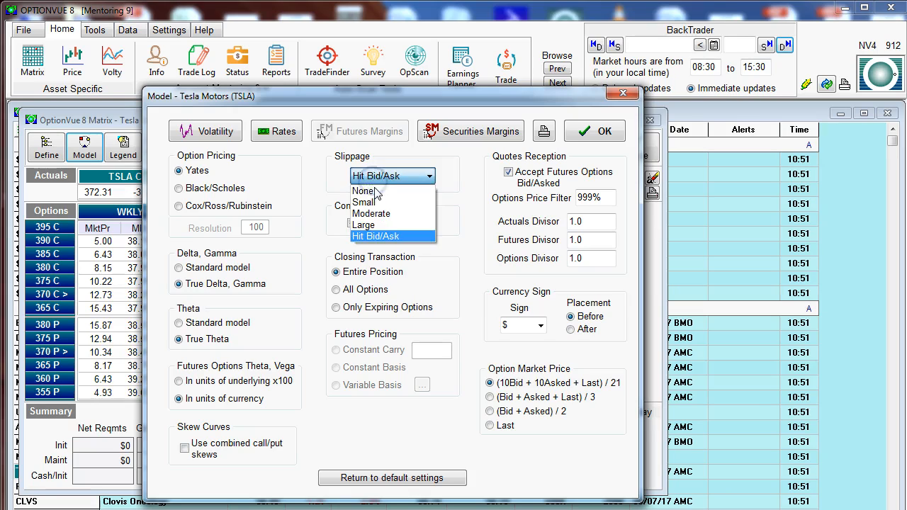
left_click(417, 190)
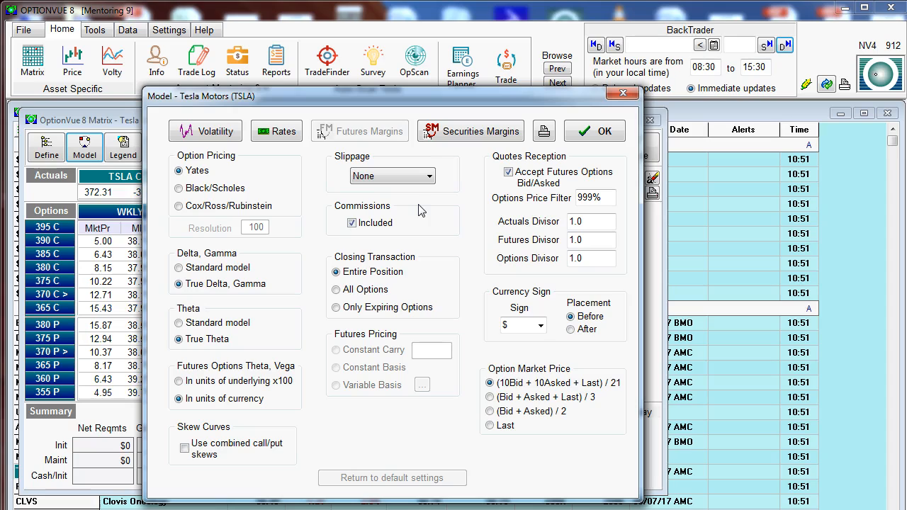
left_click(405, 177)
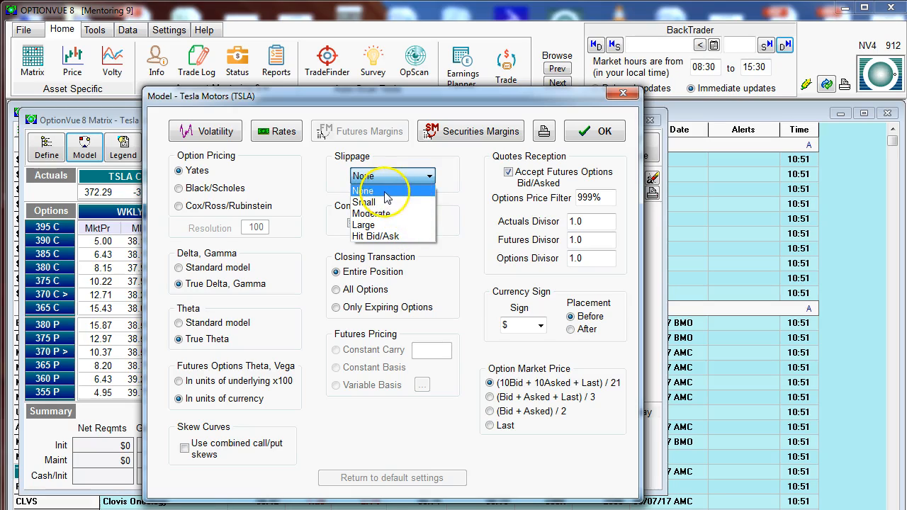
left_click(384, 192)
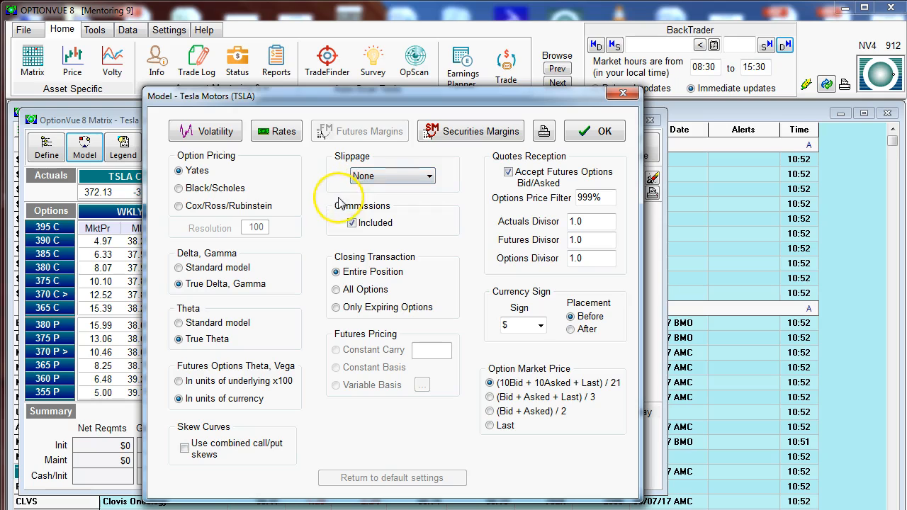
left_click(578, 134)
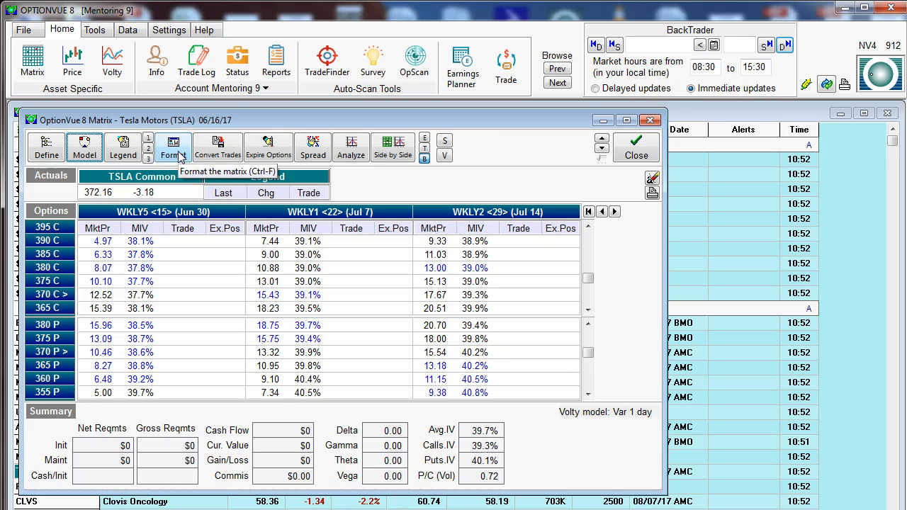
Step: Open Tesla's matrix format settings and set the Options cell size to 1x5
left_click(179, 155)
left_click_drag(560, 201, 356, 132)
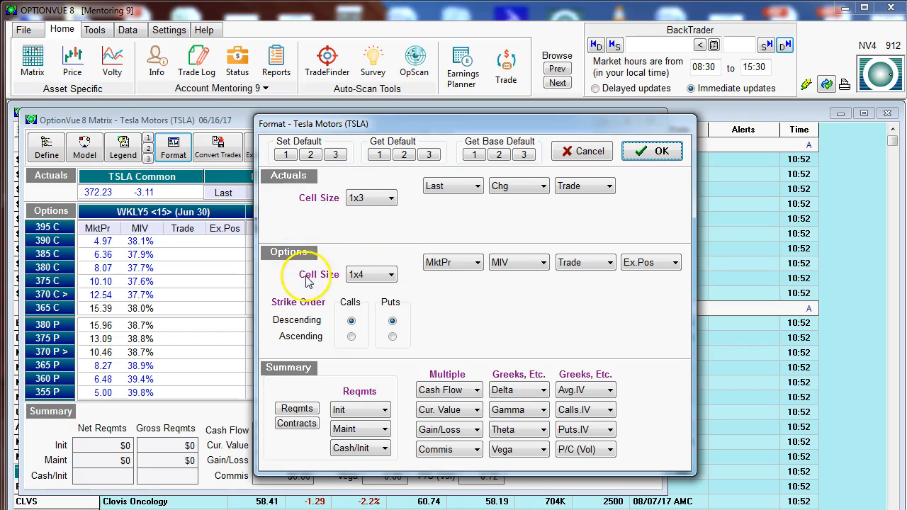
left_click(476, 263)
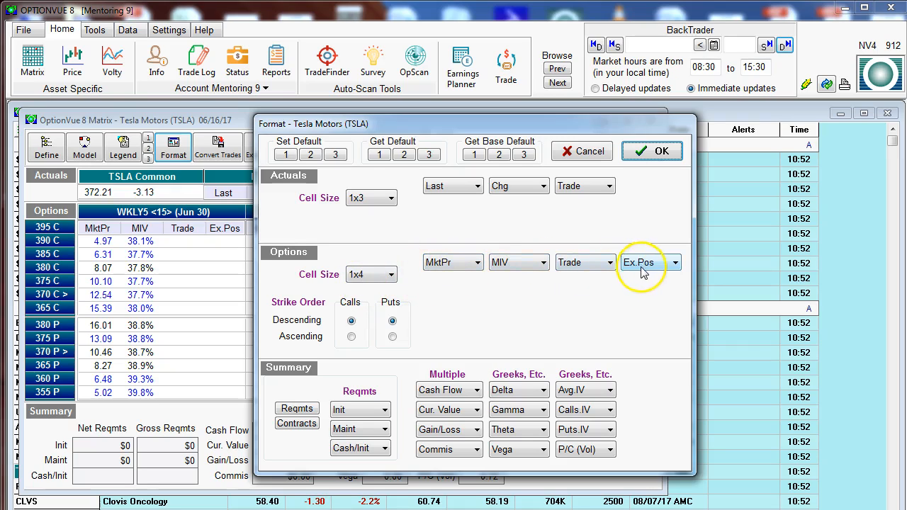
left_click(391, 274)
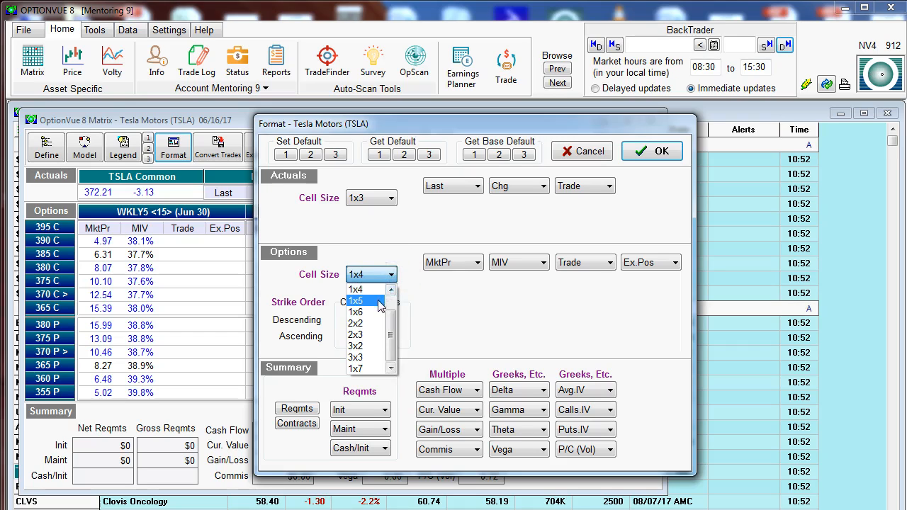
left_click(383, 300)
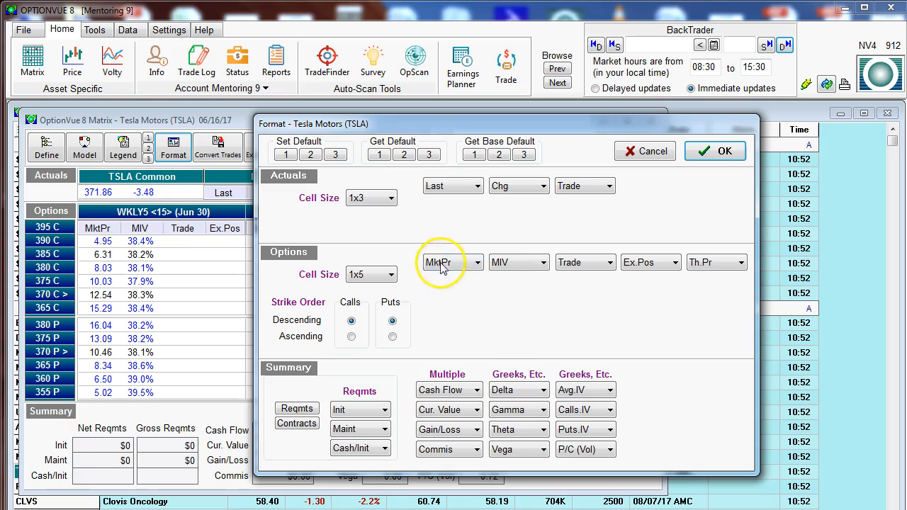
left_click(512, 269)
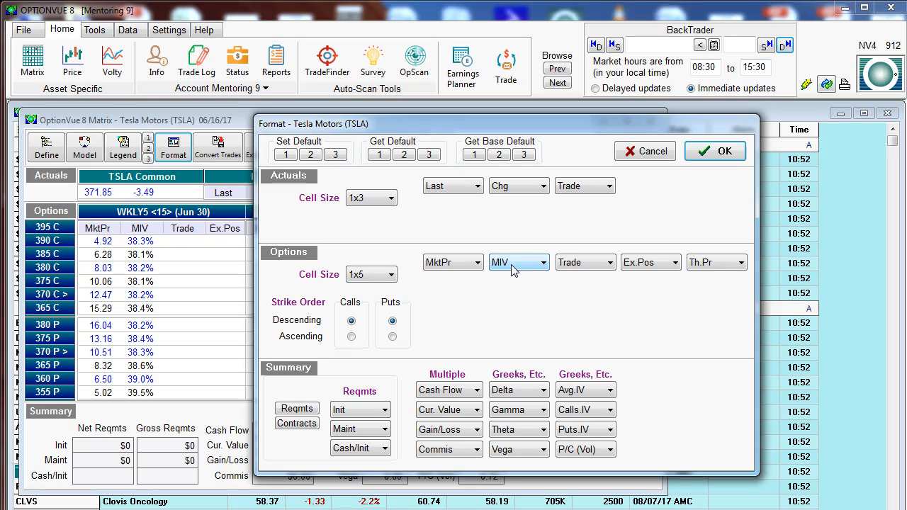
left_click(583, 268)
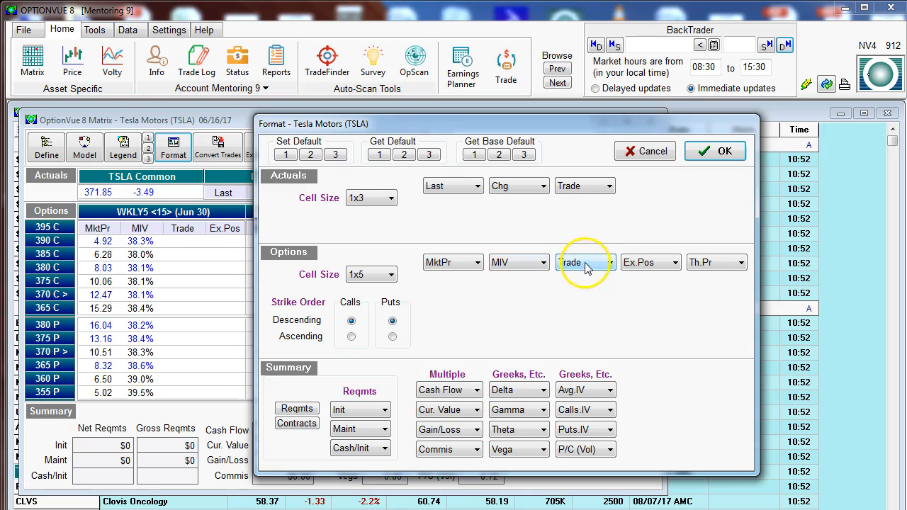
left_click(650, 264)
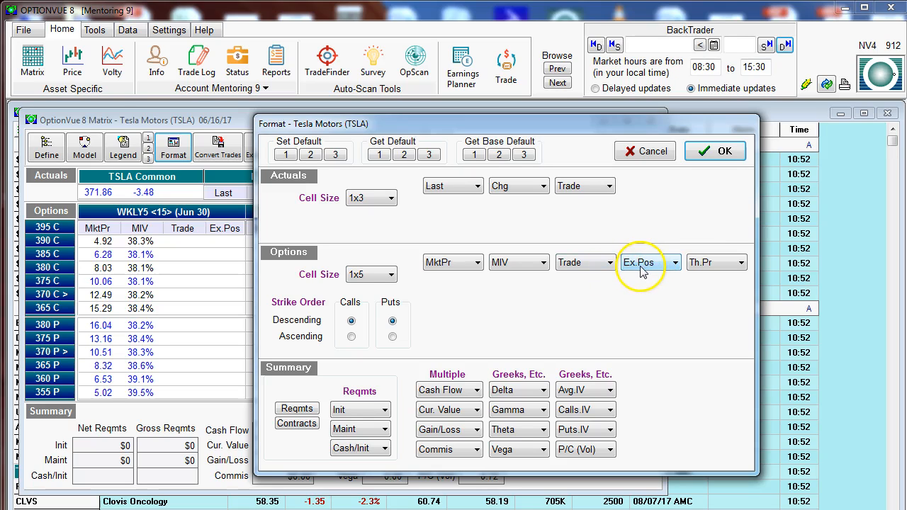
left_click(643, 271)
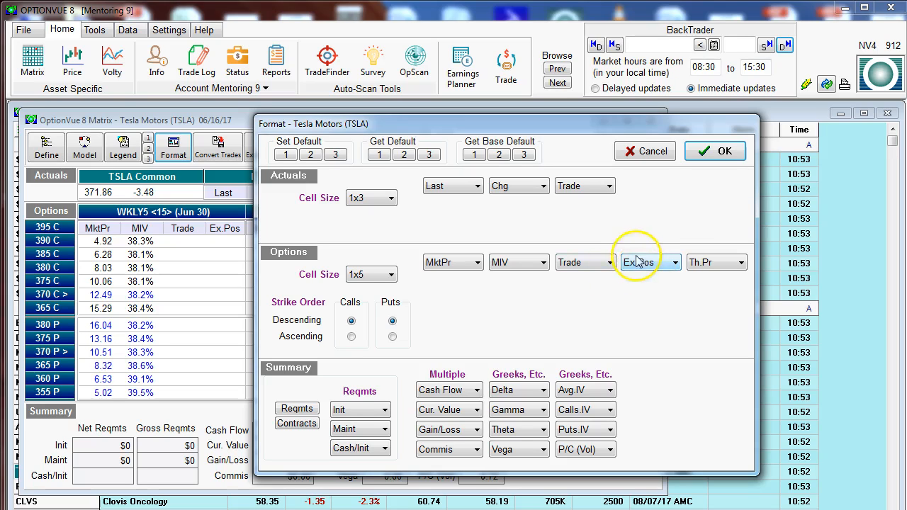
left_click(704, 268)
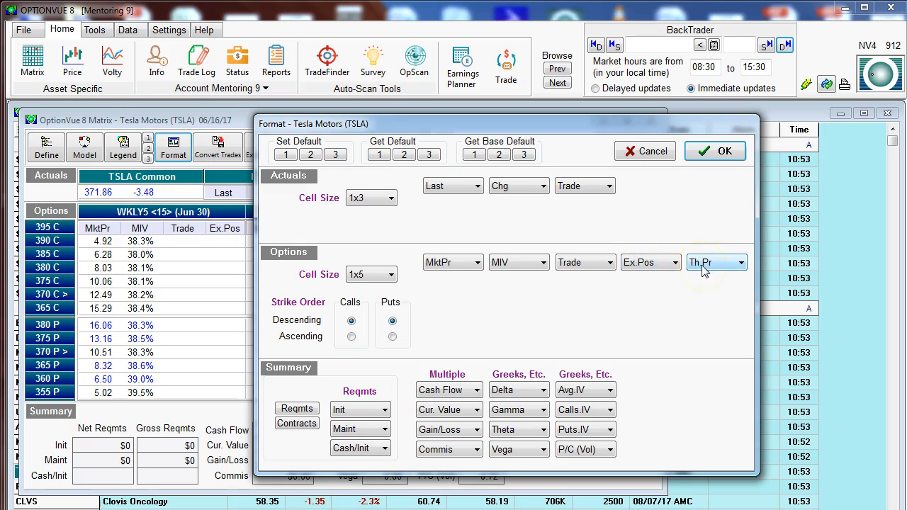
Step: Set the fifth Options cell field to Delta and accept the format settings
left_click(737, 266)
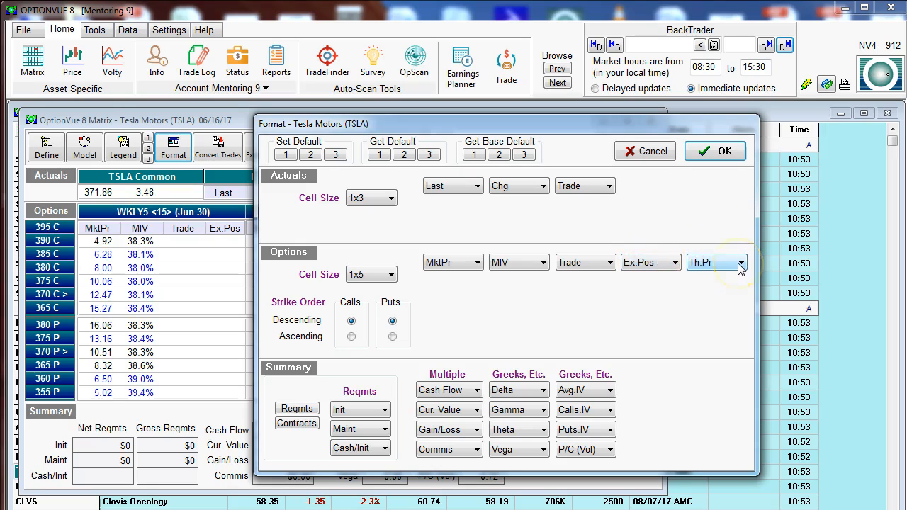
left_click(740, 266)
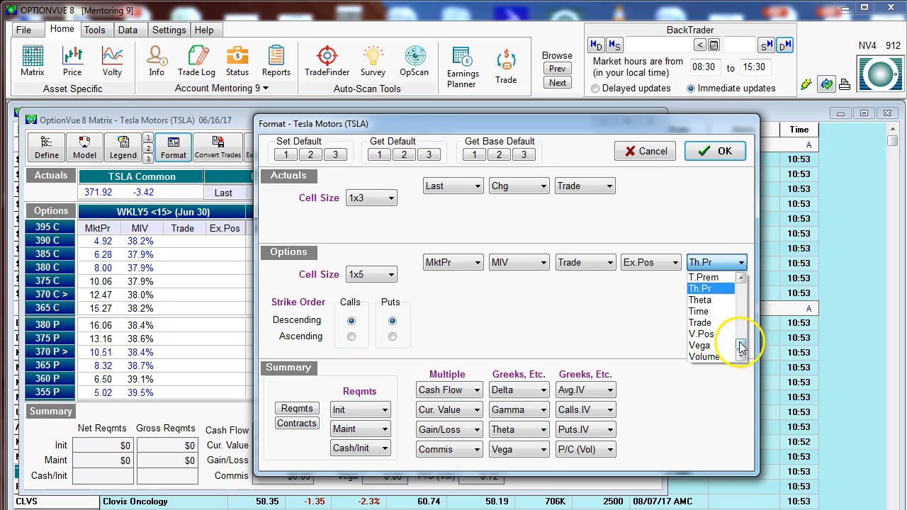
left_click_drag(743, 345, 747, 307)
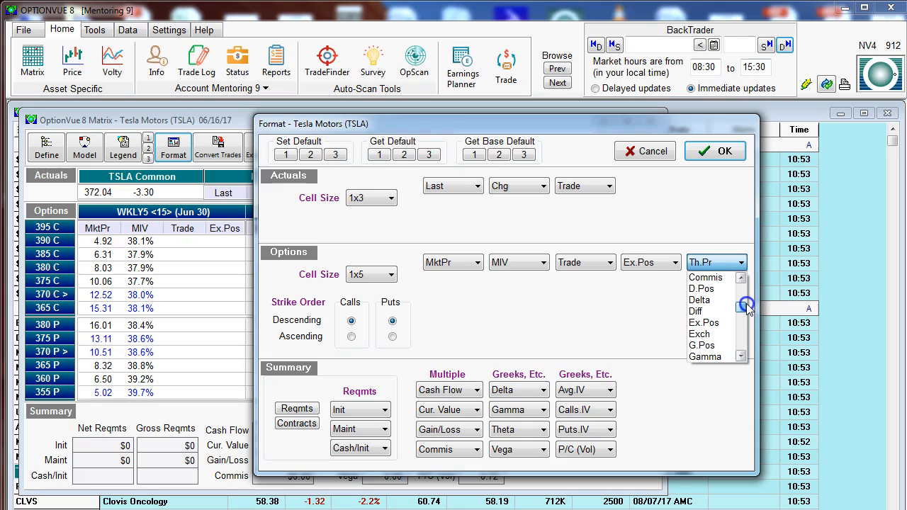
left_click(699, 300)
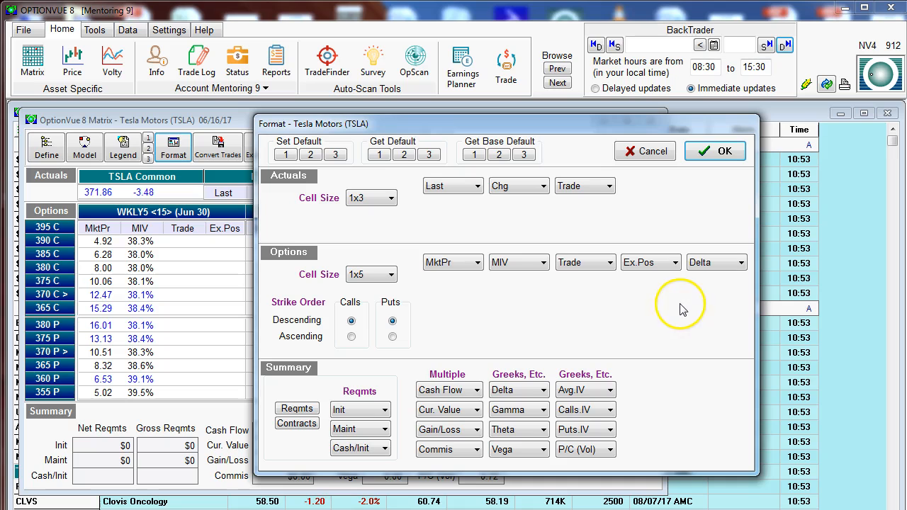
left_click(705, 157)
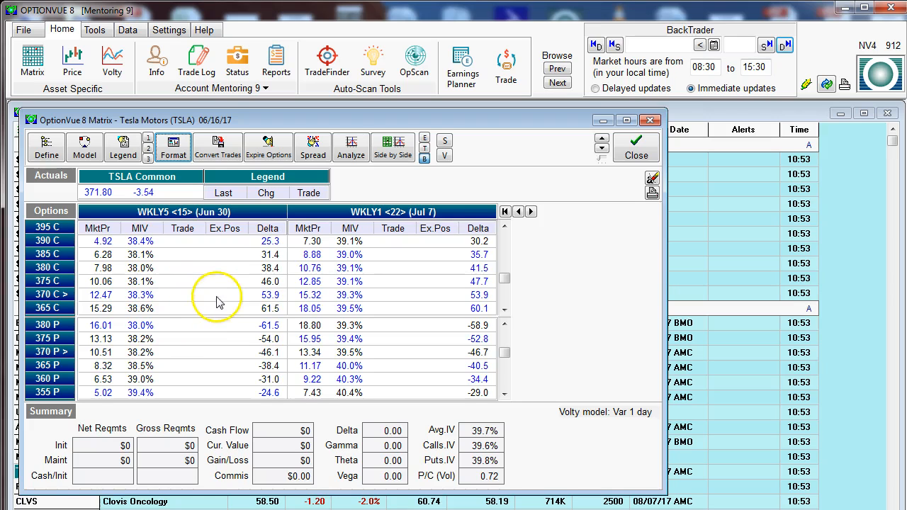
Step: Save the current matrix format as default 2, accept it, and switch to matrix format 1 and back to format 2
left_click(173, 148)
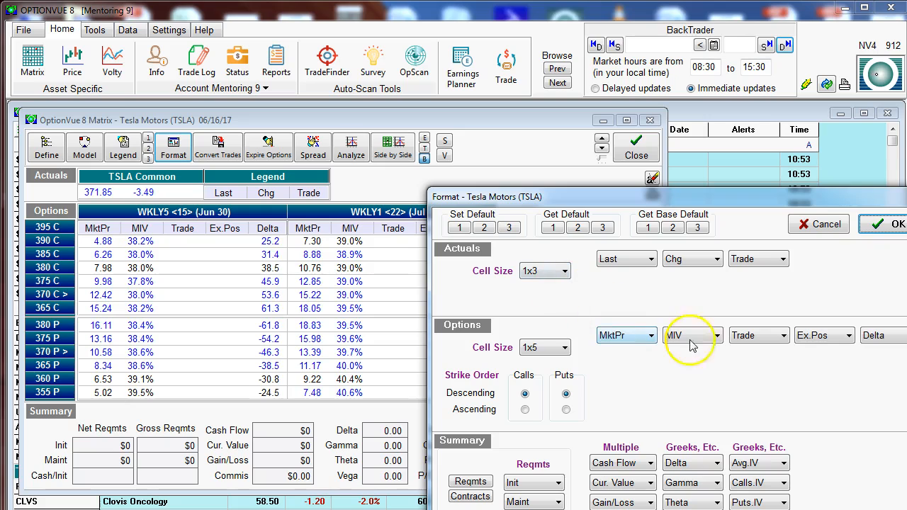
left_click_drag(796, 201, 638, 150)
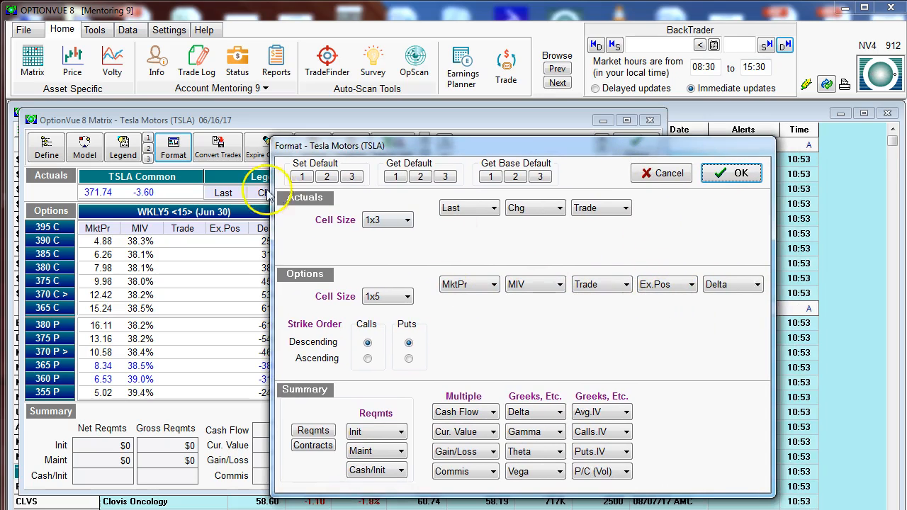
left_click(327, 179)
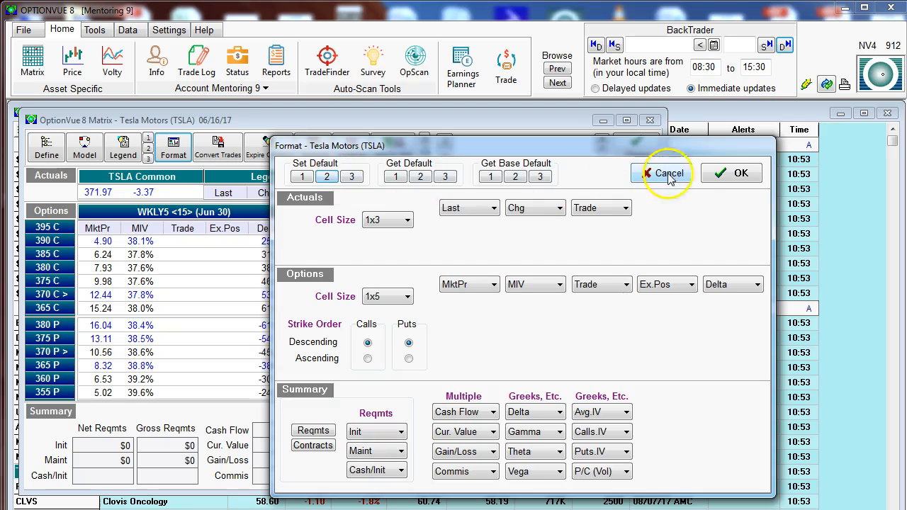
left_click(721, 177)
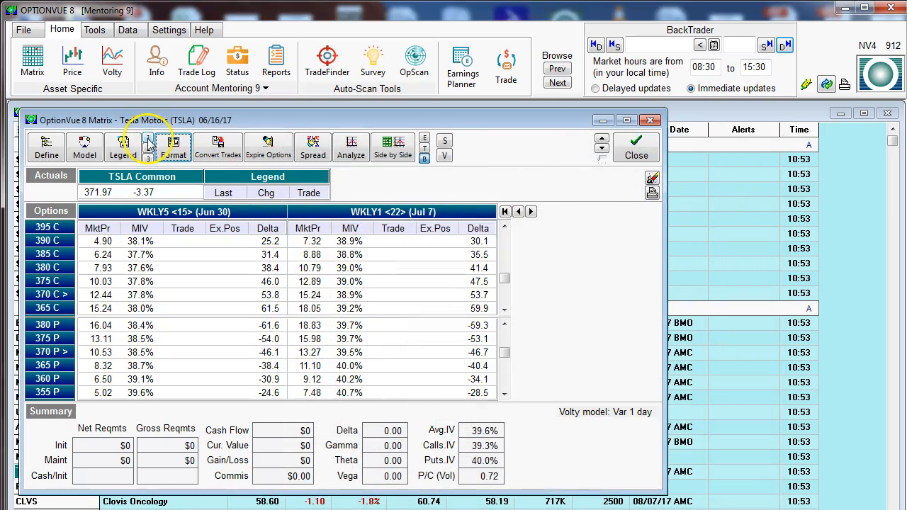
left_click(148, 139)
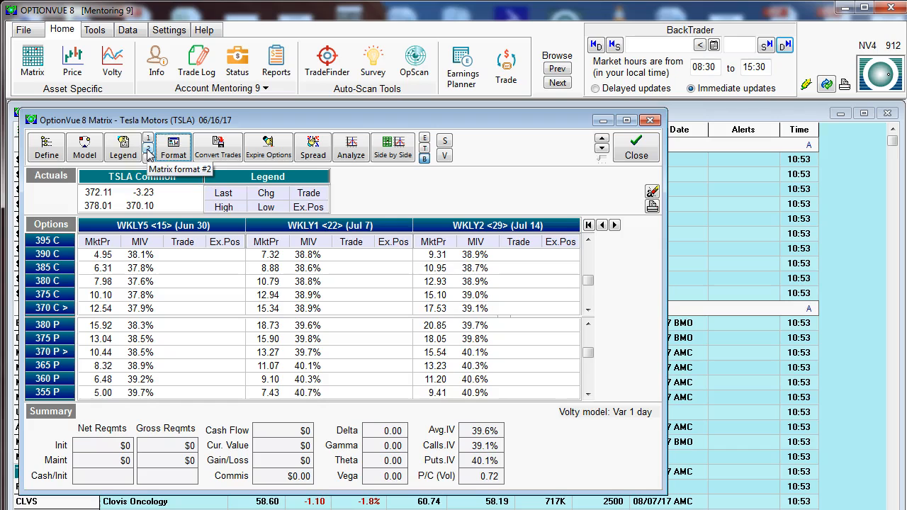
left_click(148, 151)
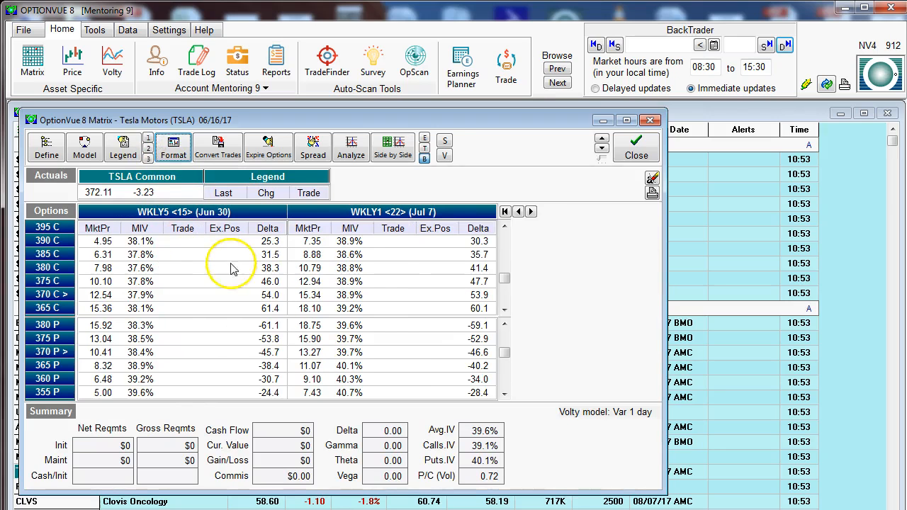
Step: Save the current matrix format as default 3 as well and accept the format settings
left_click(173, 148)
left_click_drag(445, 205, 178, 146)
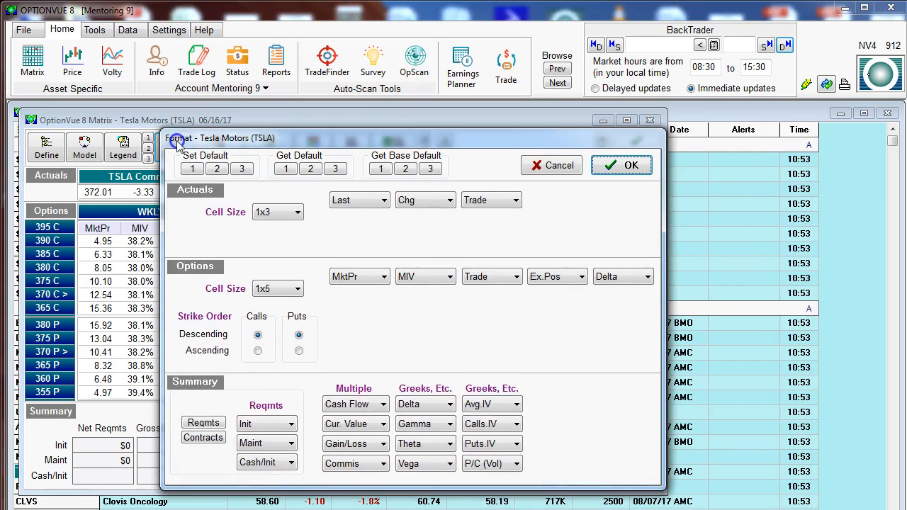
left_click(242, 169)
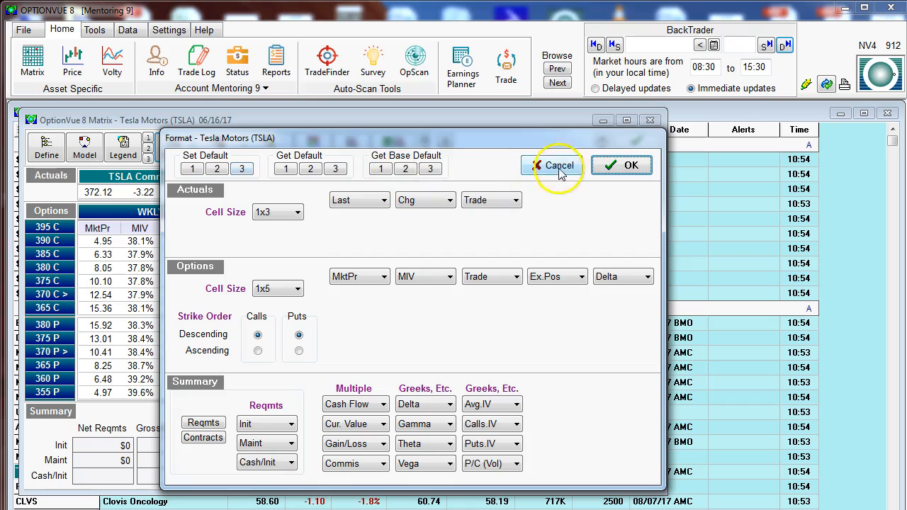
left_click(623, 165)
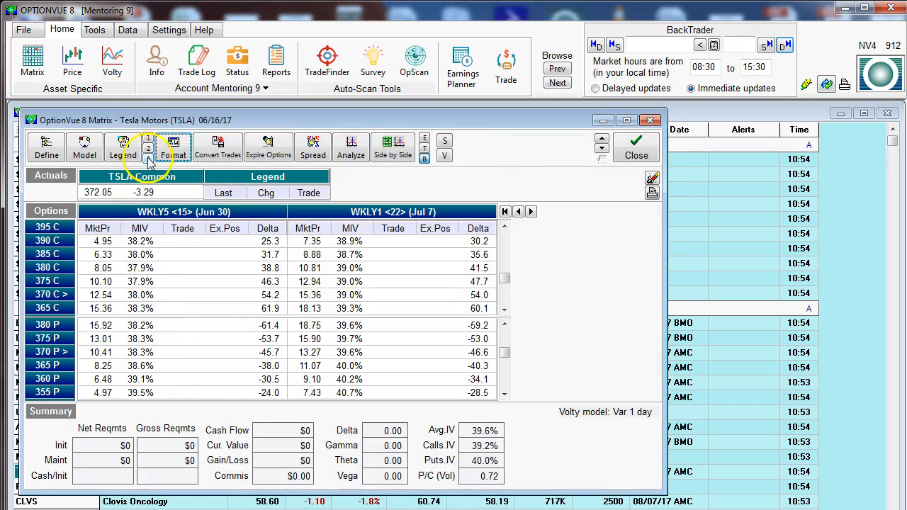